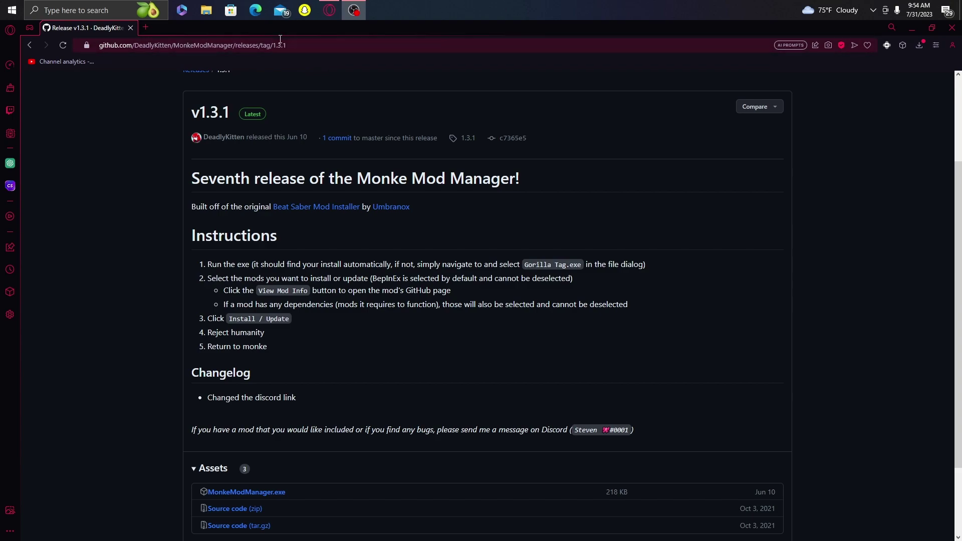
Save MonkeModManager (3).exe from the GitHub release assets into Downloads and bring up File Explorer.
scroll(247, 221, "down", 3)
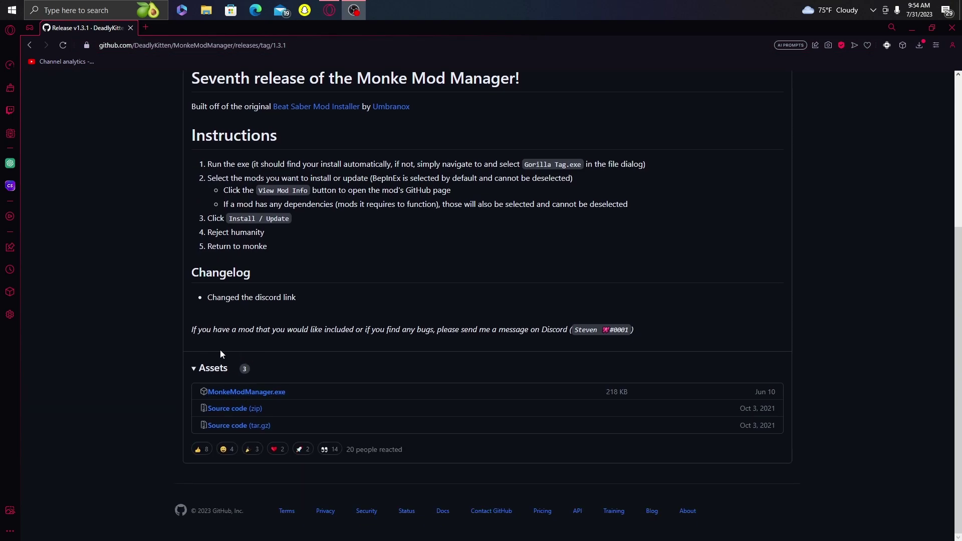
left_click(237, 393)
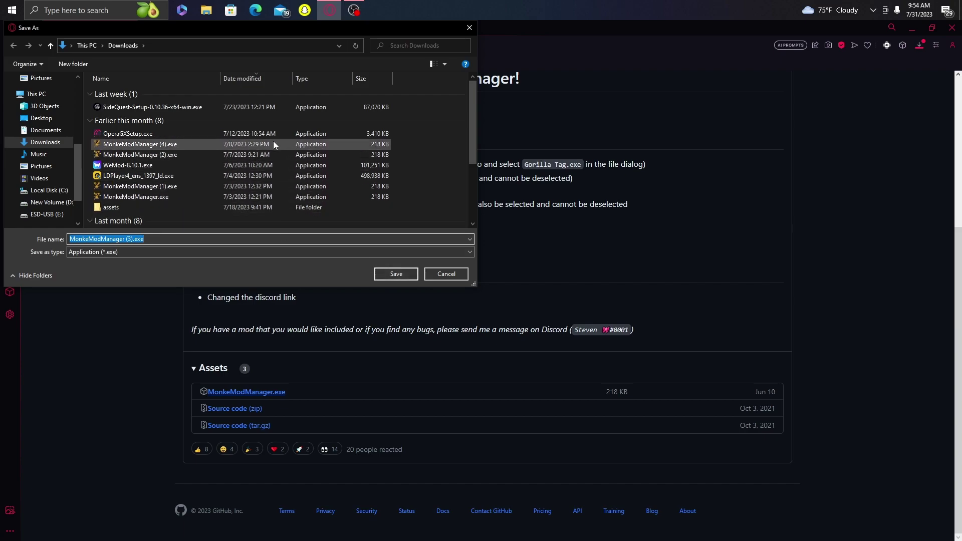
left_click(446, 274)
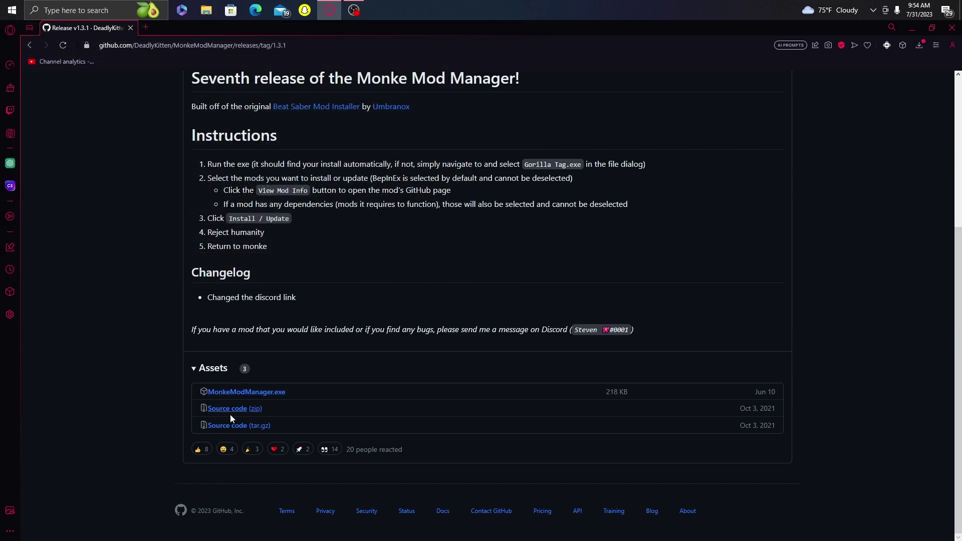
left_click(251, 393)
left_click(387, 275)
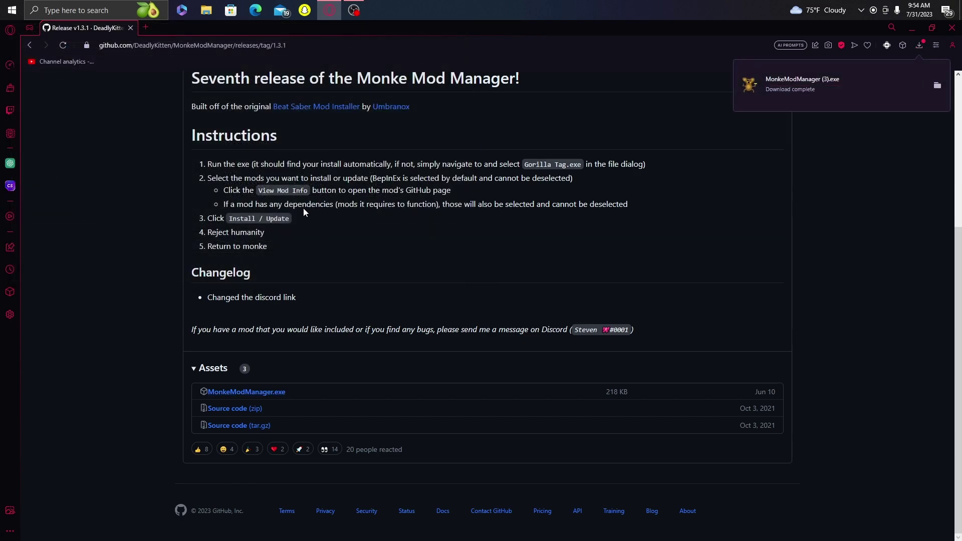
left_click(206, 10)
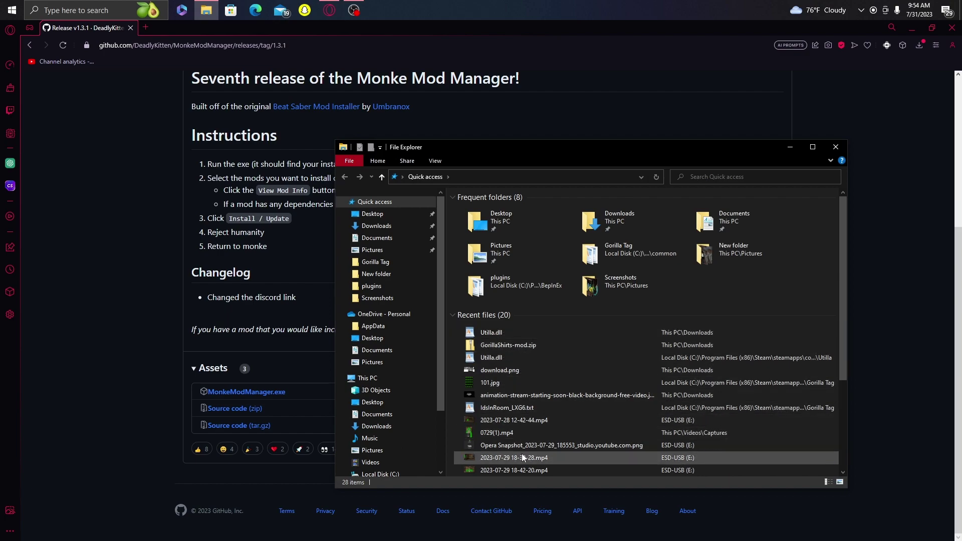
Run MonkeModManager (3).exe from the Downloads folder and move its window into place.
double_click(622, 222)
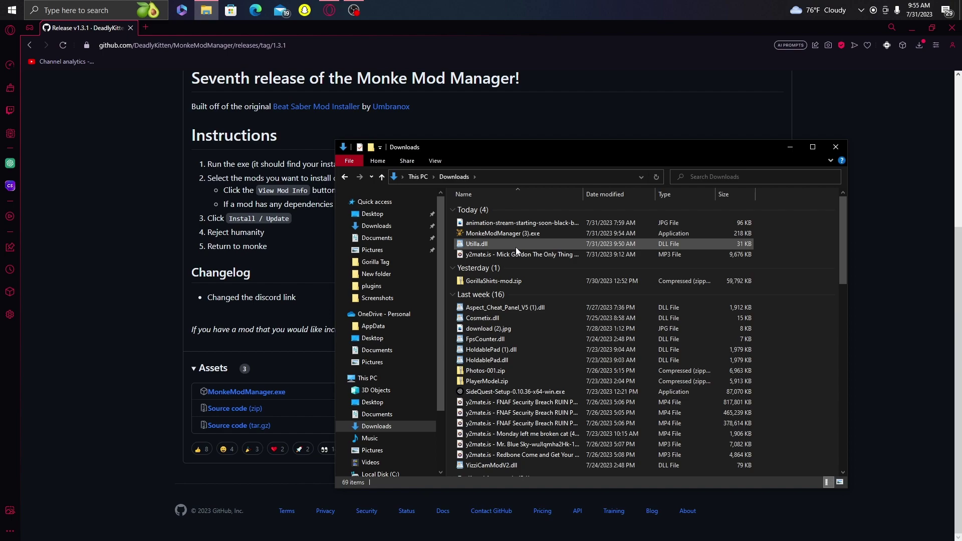
double_click(521, 235)
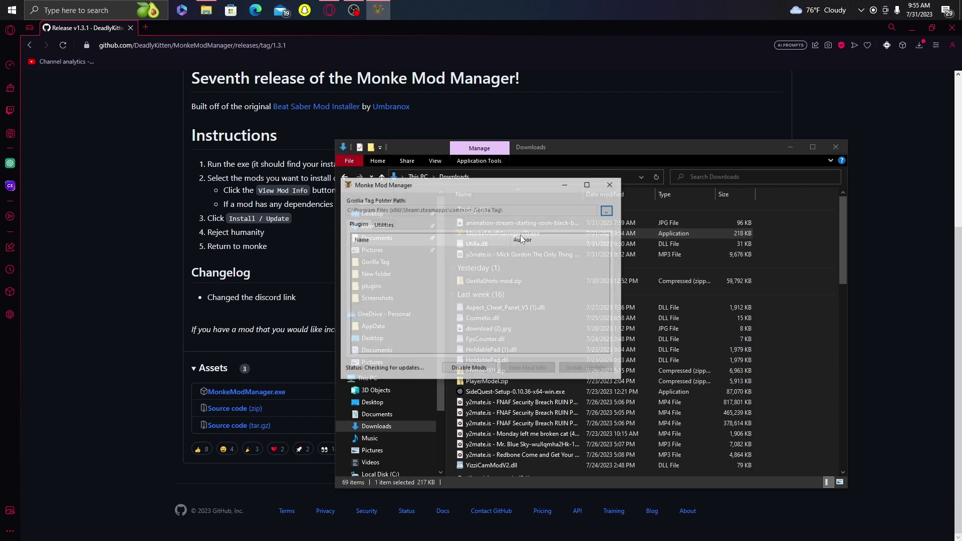
left_click_drag(486, 186, 549, 143)
Browse the Plugins catalogue down to Utilla under Libraries and back to the top.
left_click(836, 147)
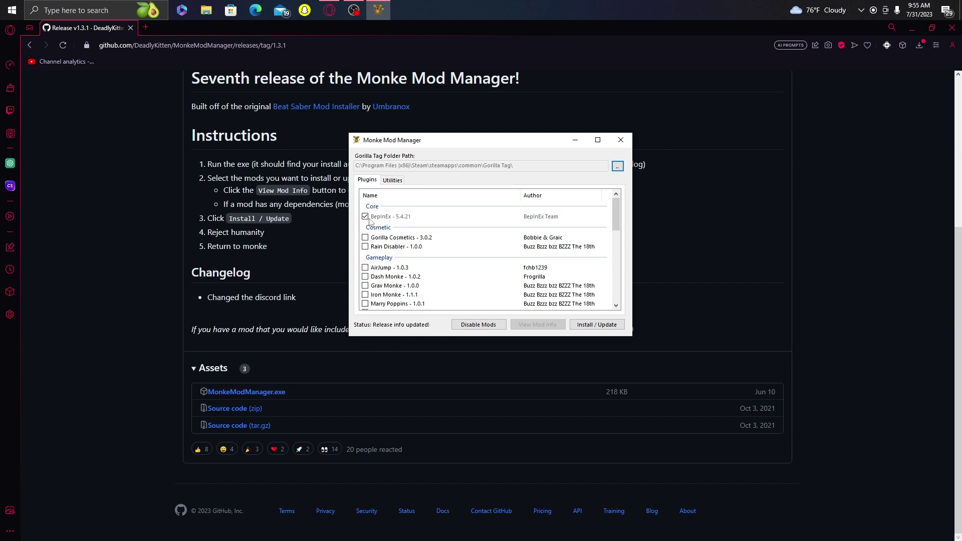
scroll(370, 222, "down", 6)
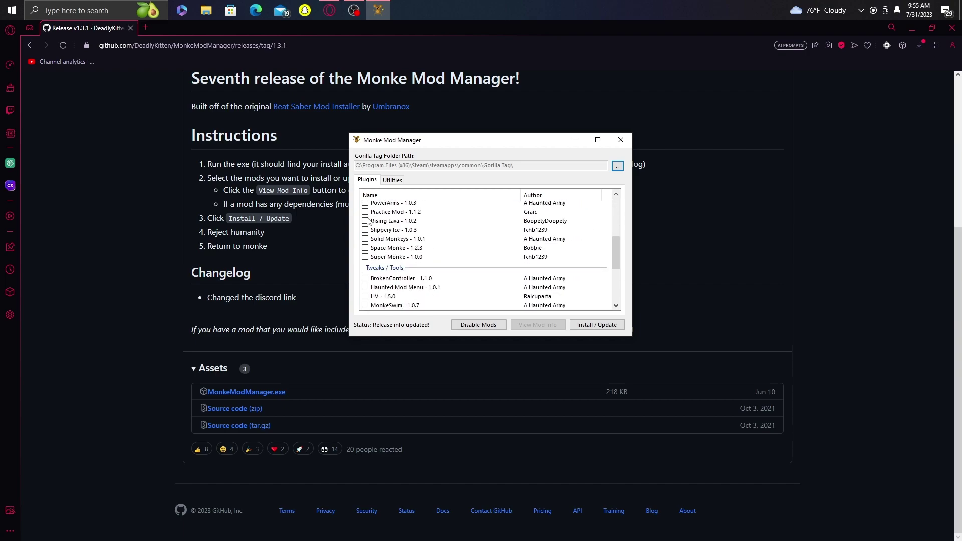
scroll(368, 222, "down", 2)
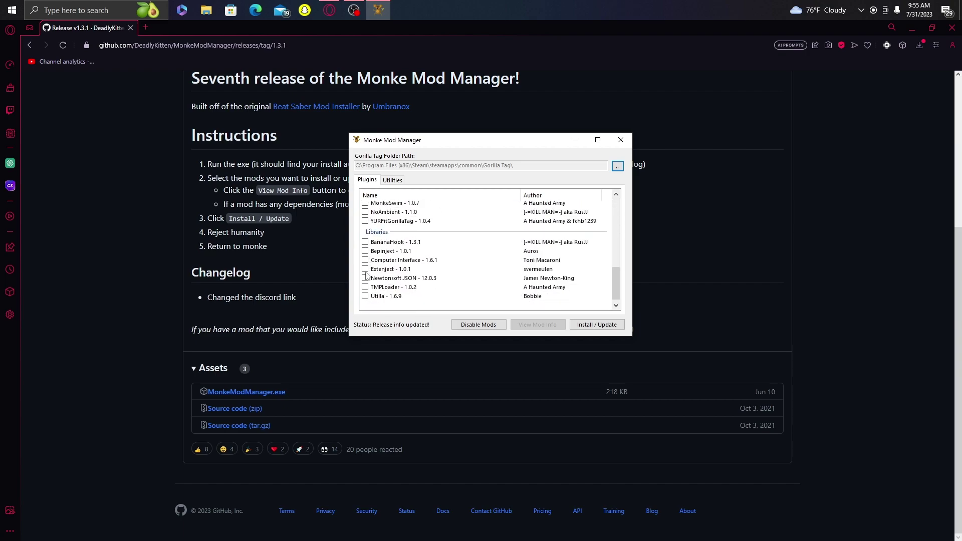
scroll(366, 296, "up", 2)
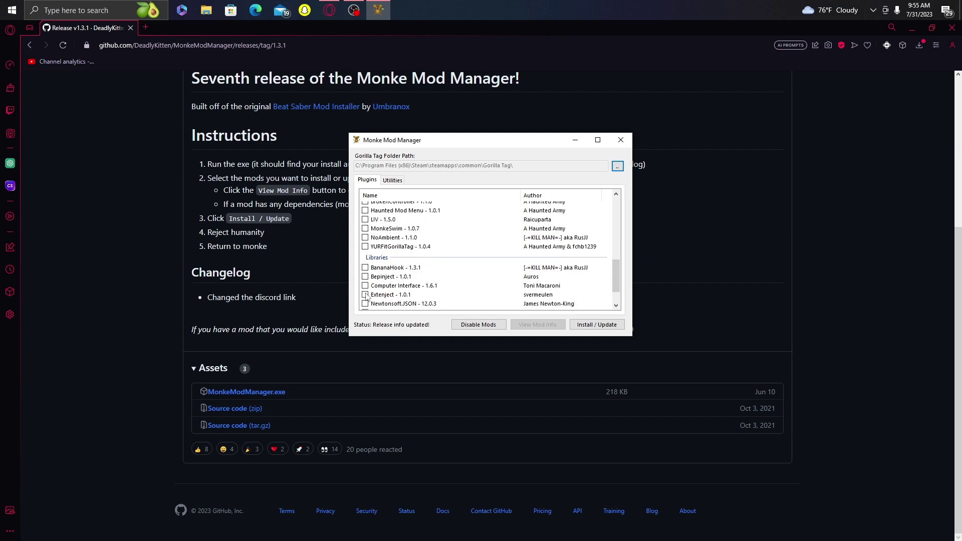
scroll(366, 295, "up", 4)
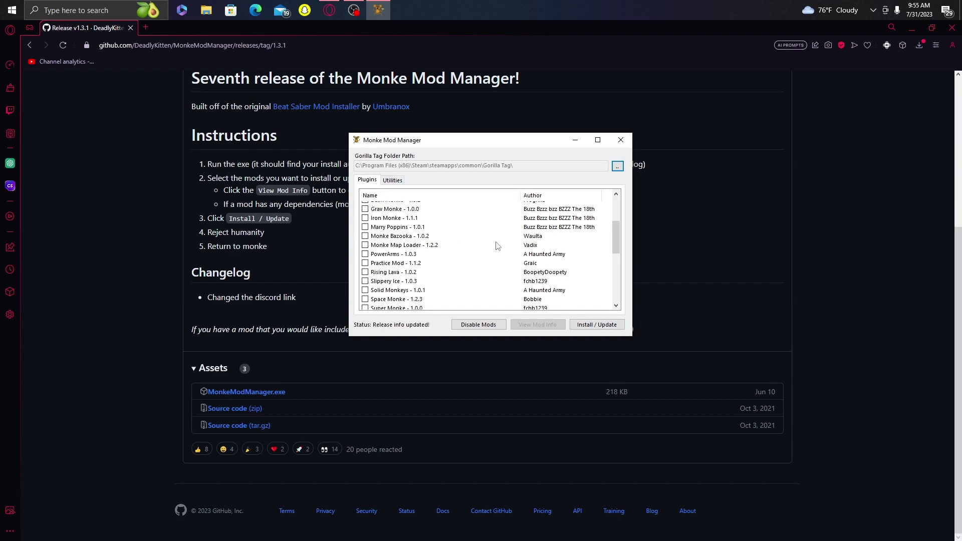
Open Gorilla Tag's BepInEx folder from the Utilities tab and select the plugins folder.
left_click(401, 180)
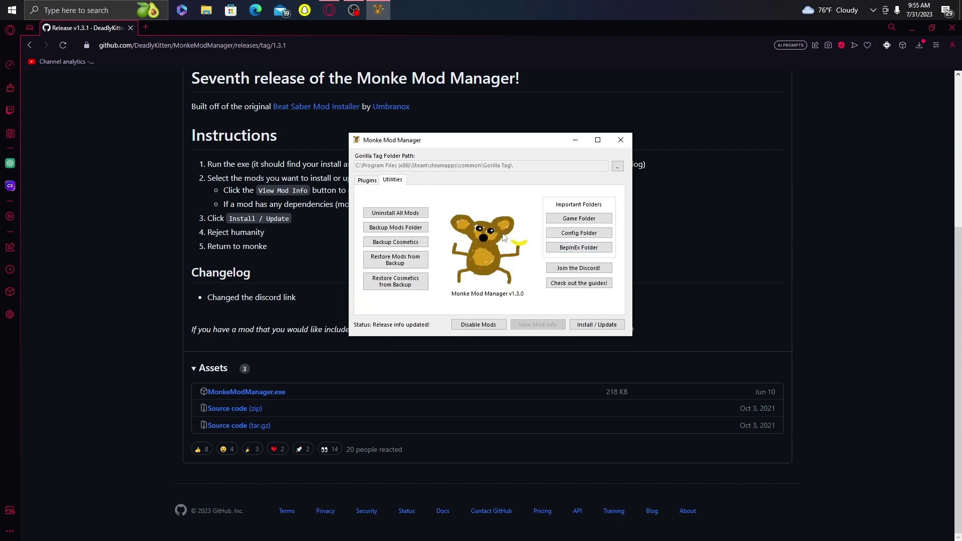
left_click(584, 248)
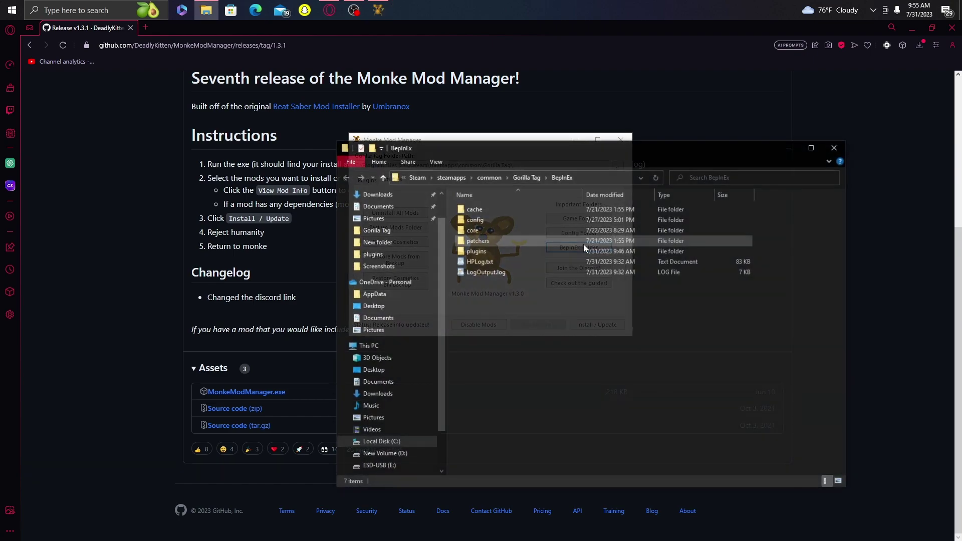
left_click(790, 149)
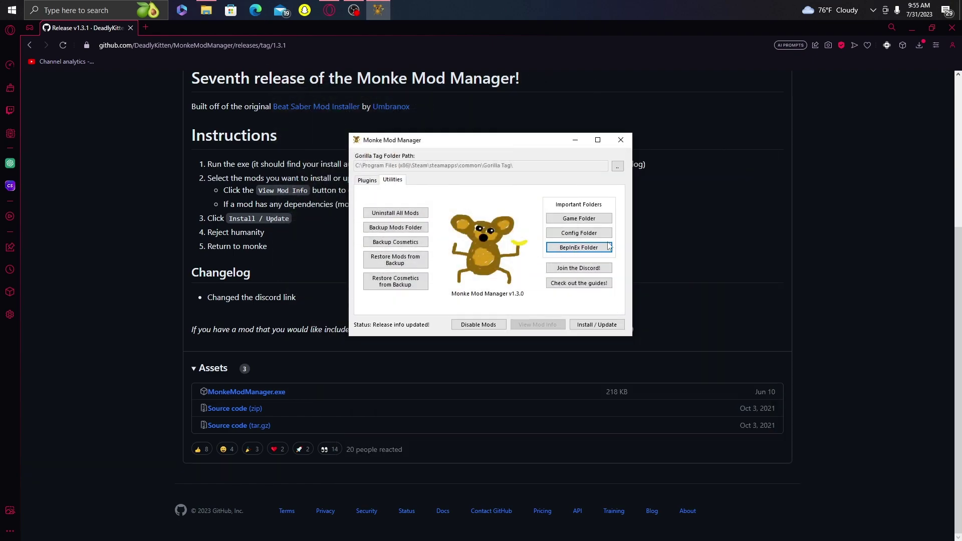
left_click(210, 18)
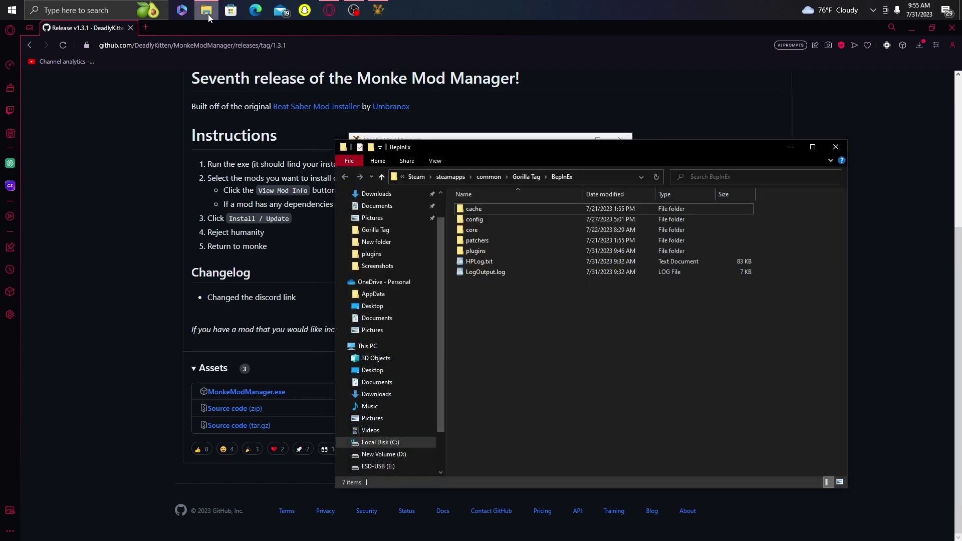
left_click(472, 253)
Open the plugins folder to view its 19 installed mod items, including Utilla.
double_click(471, 253)
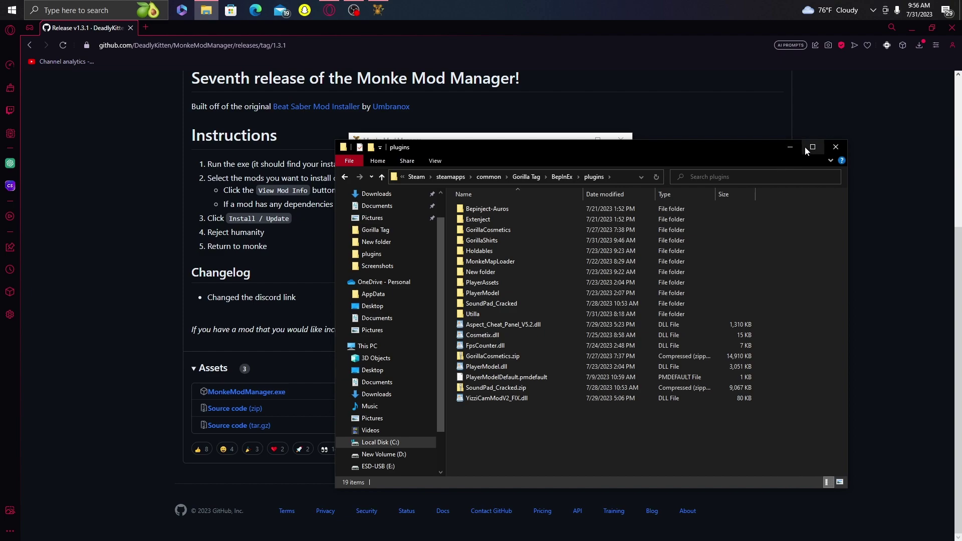
Set up a Quick access window showing Utilla.dll beside a window at BepInEx > plugins.
left_click(835, 148)
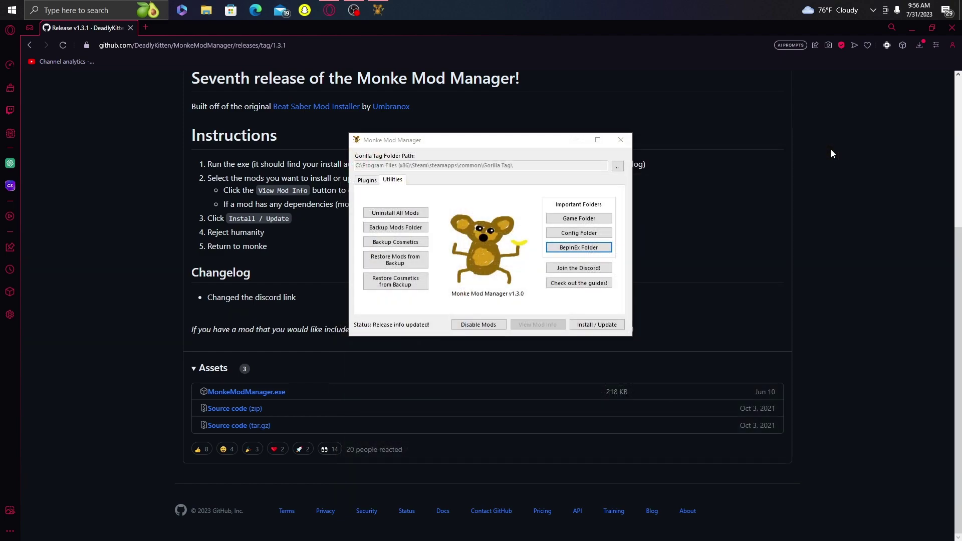
left_click(206, 10)
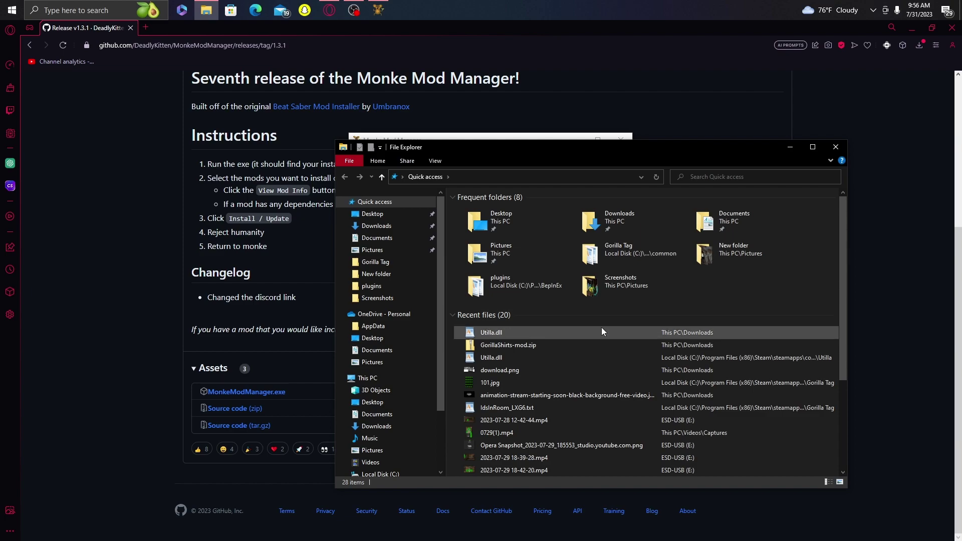
left_click_drag(539, 337, 216, 58)
left_click_drag(213, 9, 711, 327)
left_click_drag(709, 151, 508, 323)
left_click(560, 250)
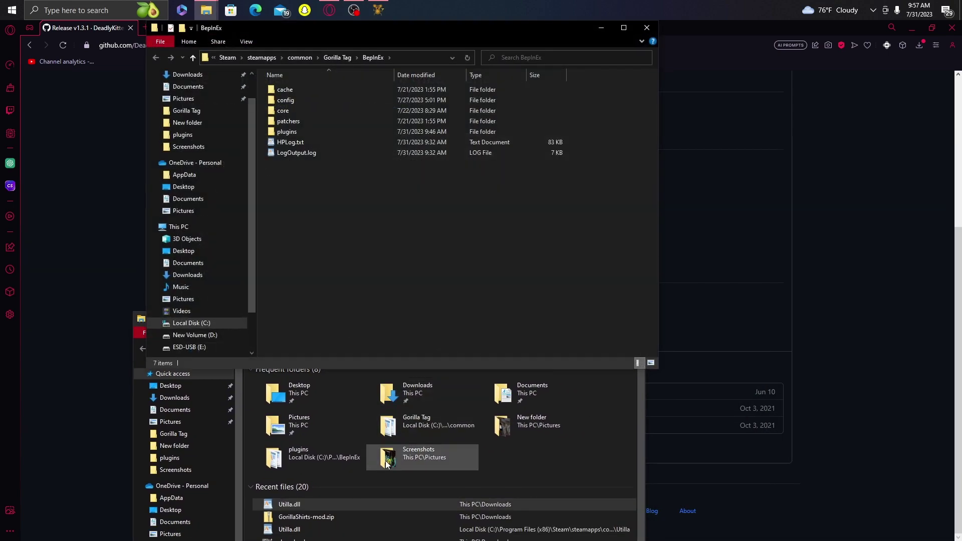
mouse_move(344, 506)
left_mouse_down()
mouse_move(342, 467)
mouse_move(347, 498)
left_mouse_up()
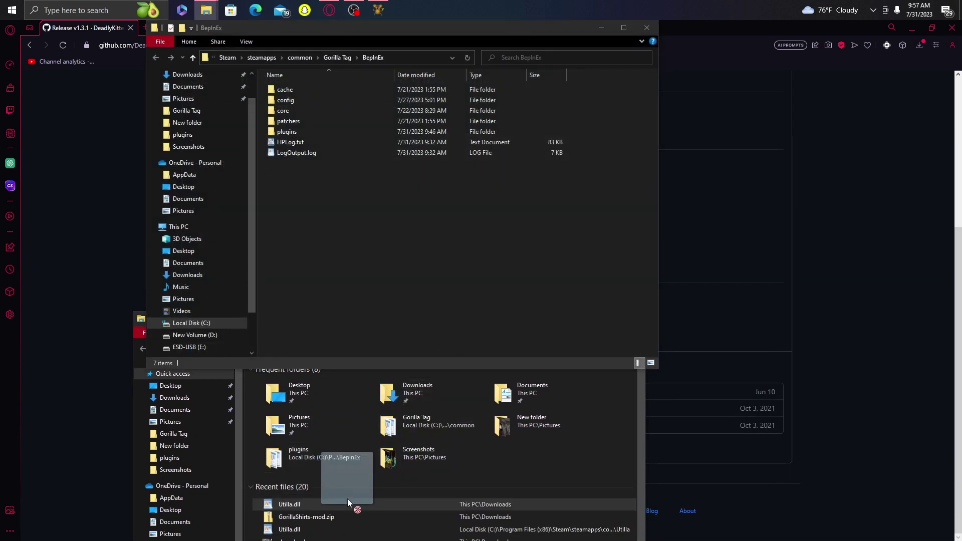
left_click(293, 173)
double_click(278, 133)
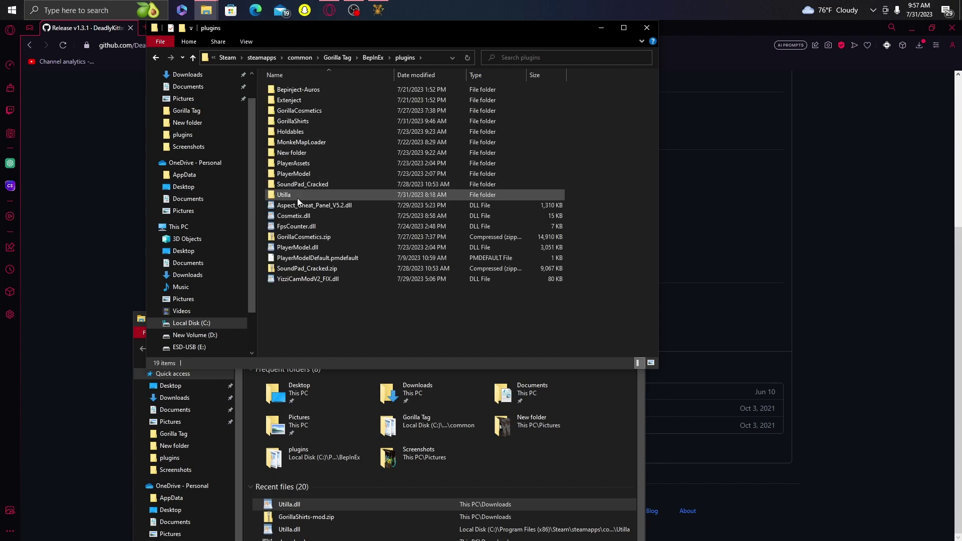
Copy Utilla.dll into the Utilla folder, confirm Utilla - Copy.dll appears, and return to plugins.
left_click_drag(330, 501, 293, 193)
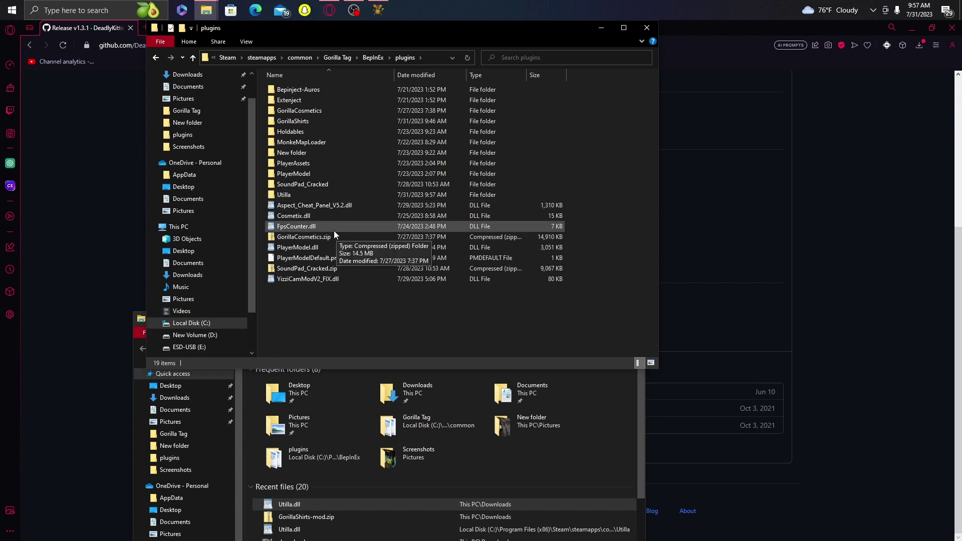
double_click(309, 192)
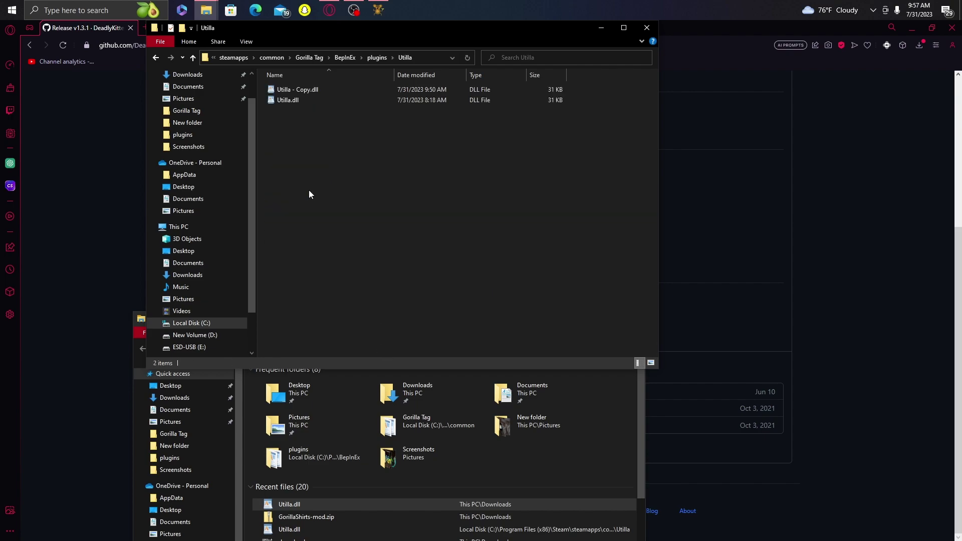
left_click_drag(384, 92, 372, 66)
left_click_drag(587, 388, 601, 417)
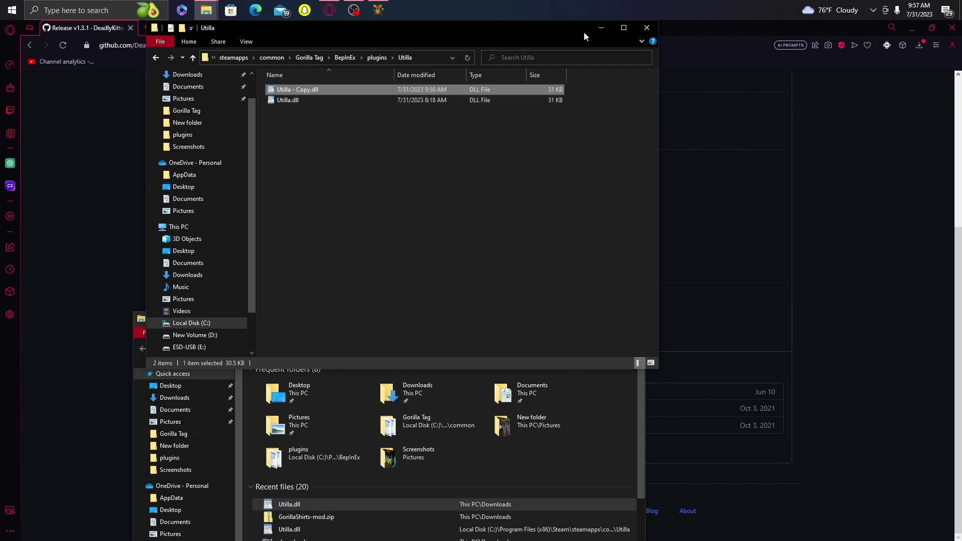
left_click(155, 58)
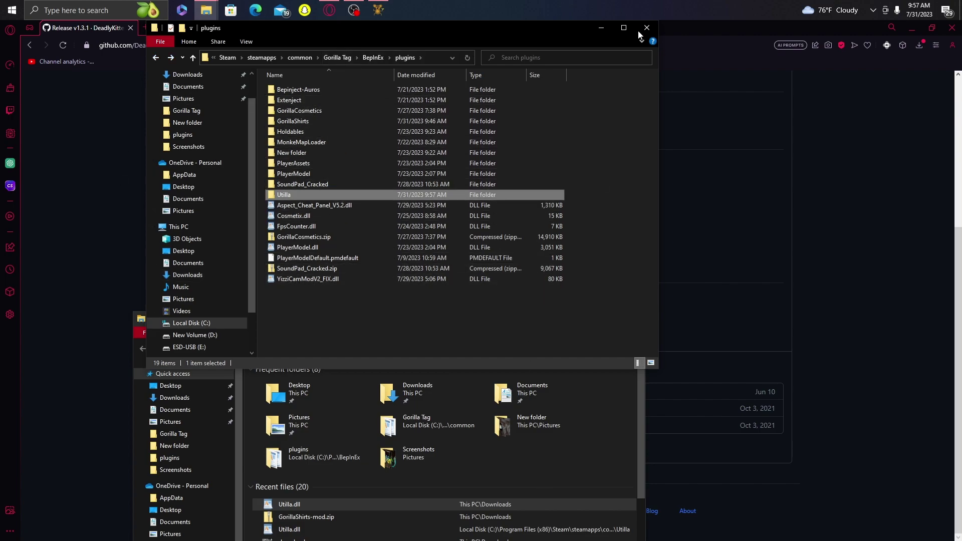
Minimize the plugins window and close the Quick access window.
left_click(600, 29)
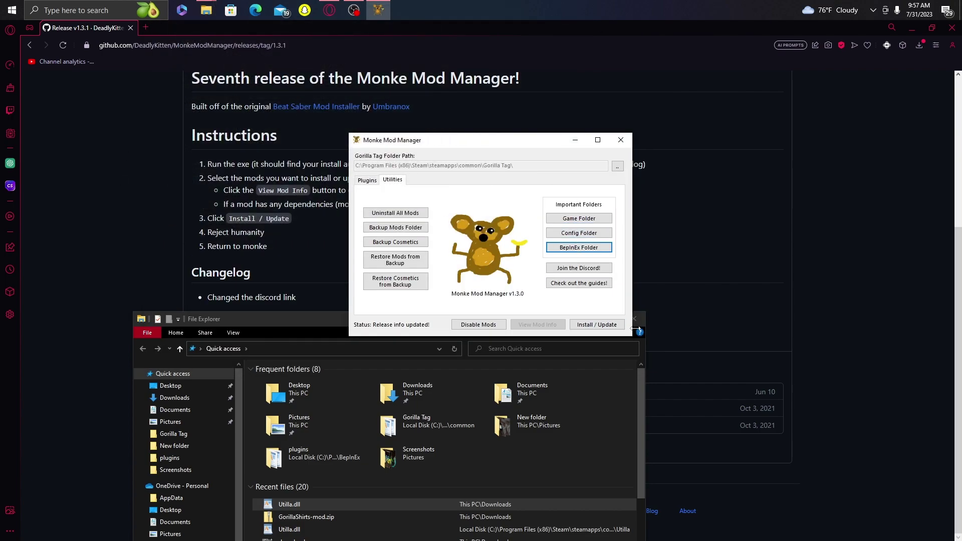
left_click(639, 321)
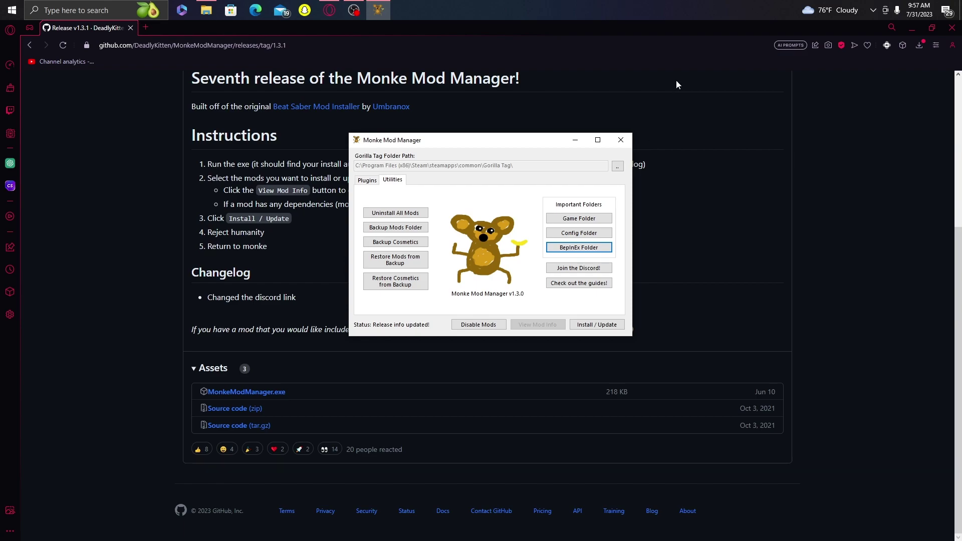
Open BepInEx > plugins from the manager to confirm Utilla, then close Explorer and Monke Mod Manager.
left_click(560, 249)
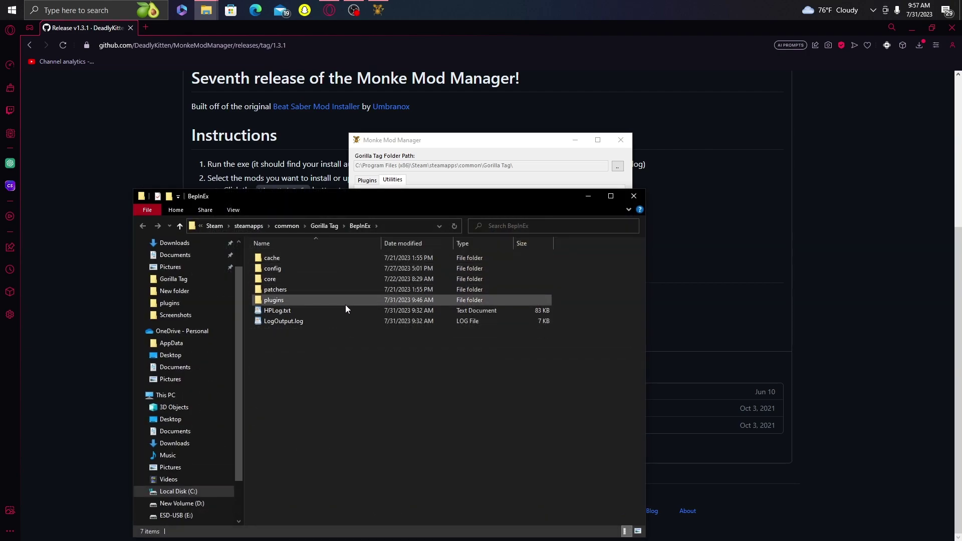
double_click(346, 304)
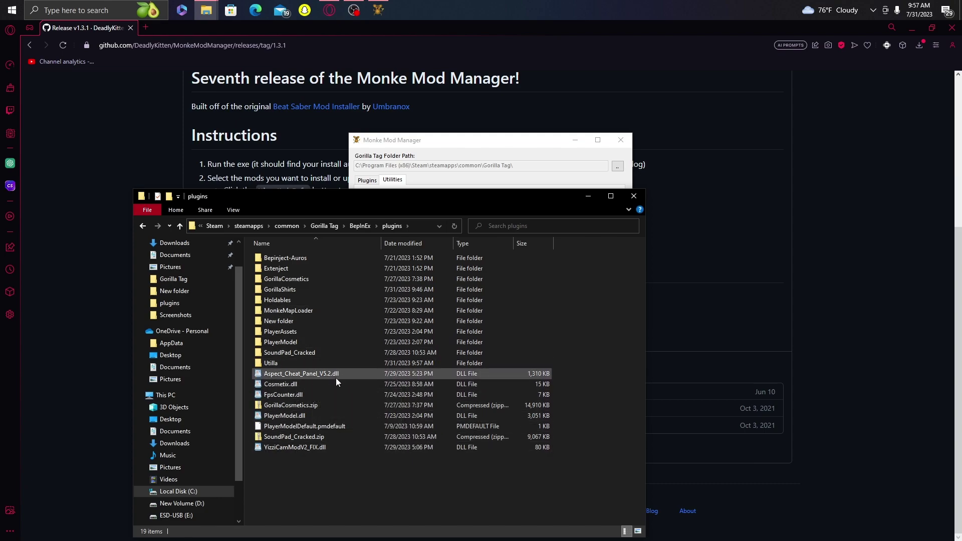
left_click_drag(253, 401, 260, 447)
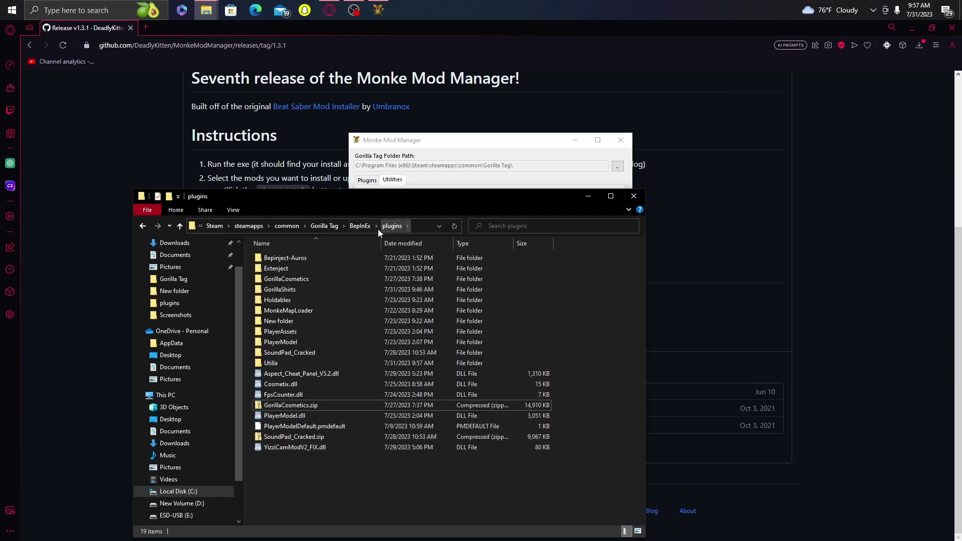
left_click(636, 195)
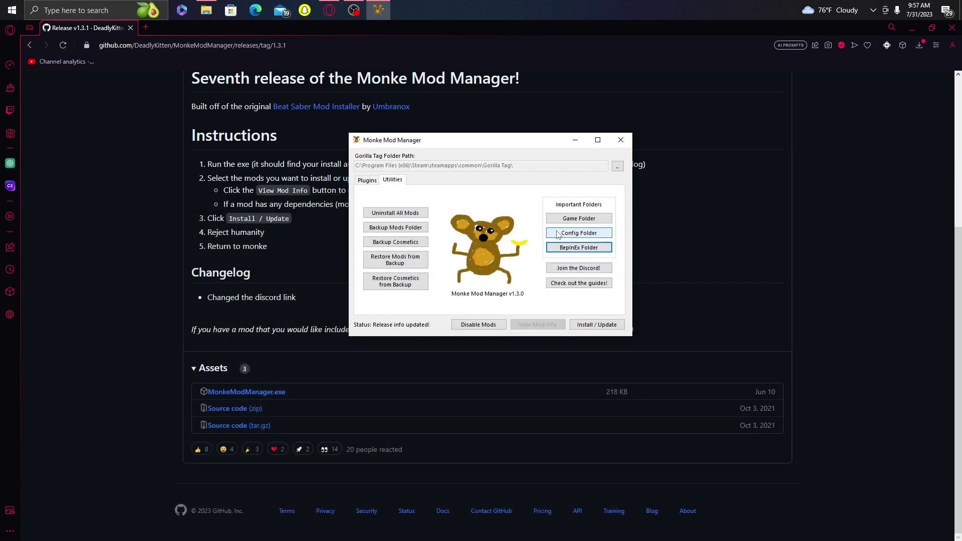
left_click(620, 141)
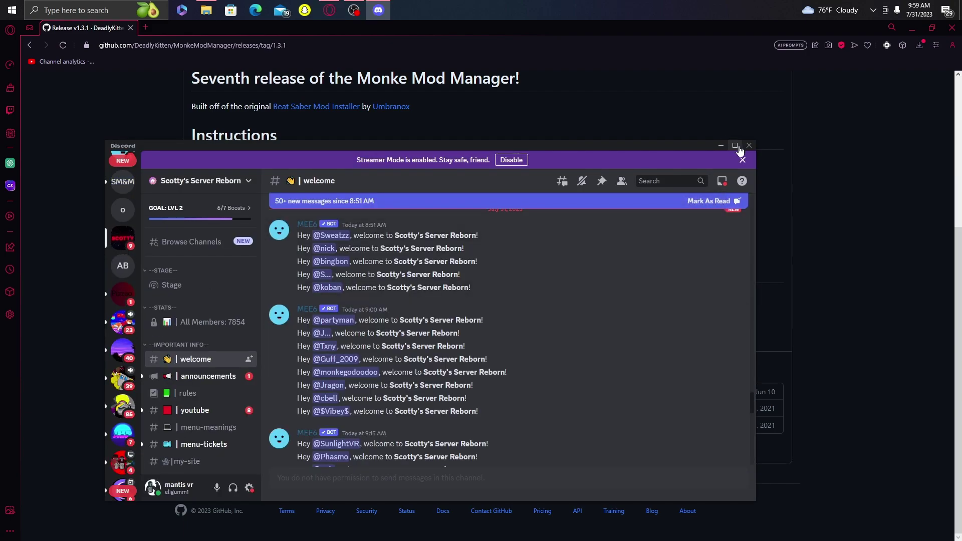
Maximize Discord and open the MENU'S channel with the Scotty's Menus & Mods invite.
left_click(739, 147)
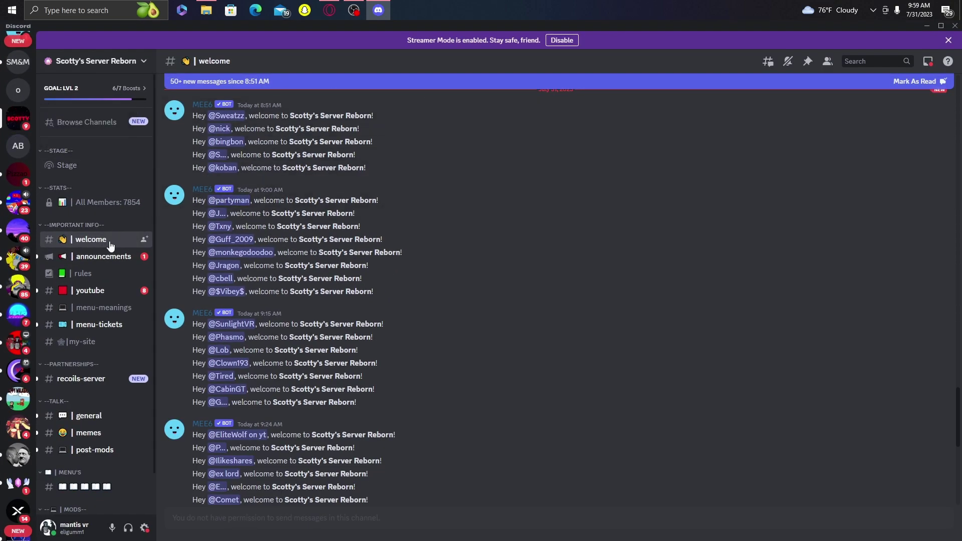
scroll(102, 321, "down", 1)
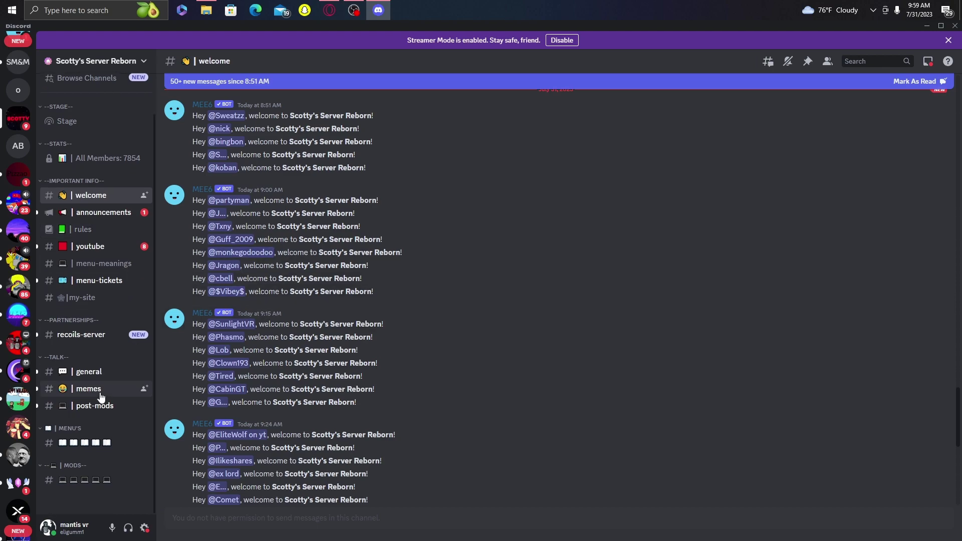
left_click(80, 442)
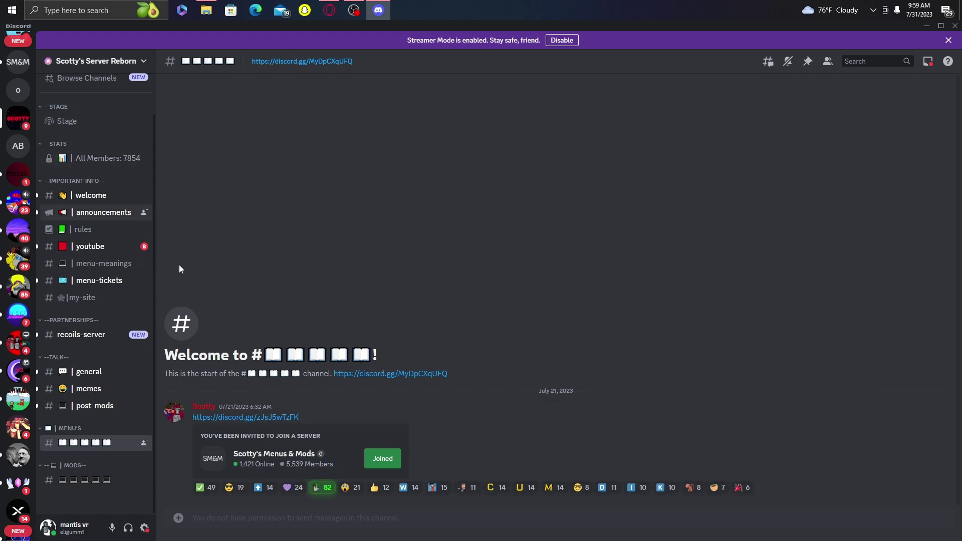
In Scotty's Menus & Mods, view utilia-fix, cosmetix, computer-interface-fix, gorilla-cosmetics-fix and yizzys-camera-mod.
left_click(383, 458)
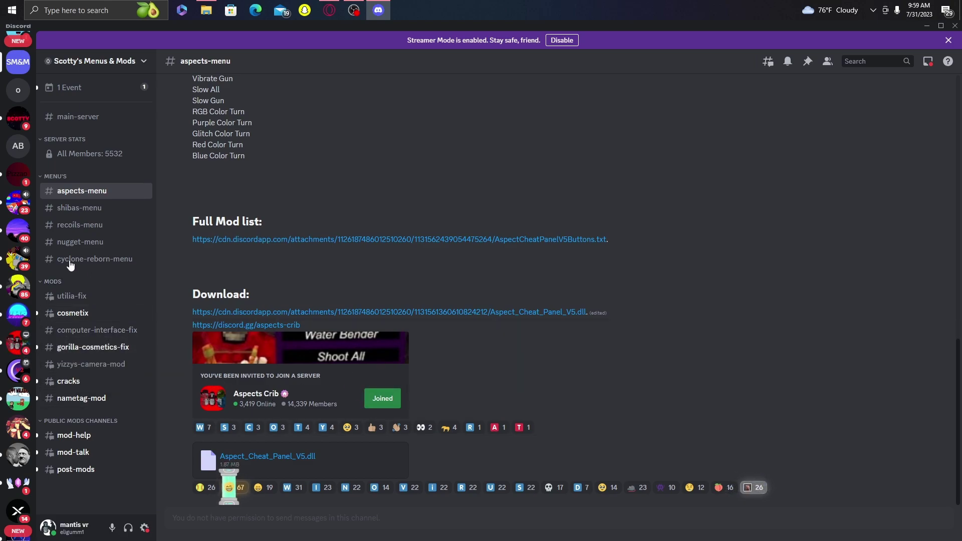
left_click(75, 298)
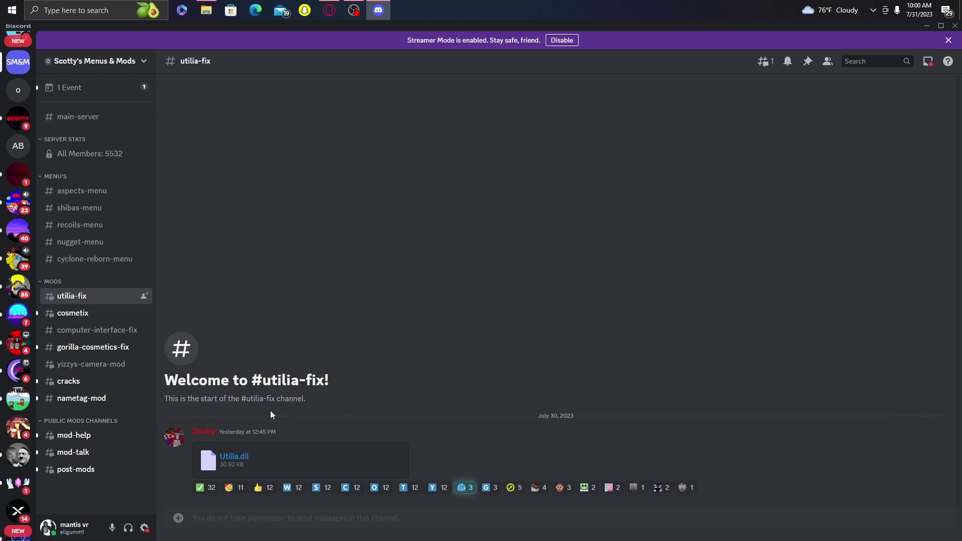
left_click(84, 313)
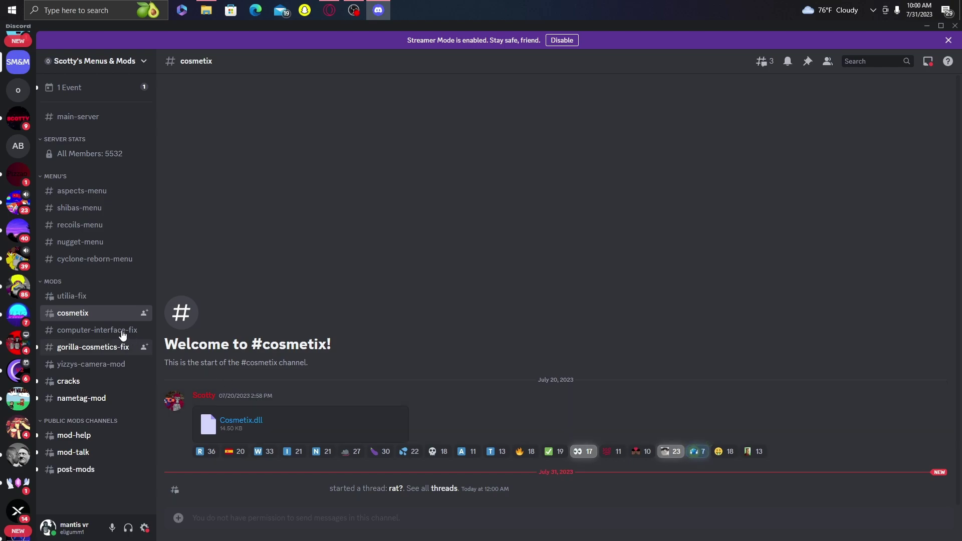
left_click(102, 330)
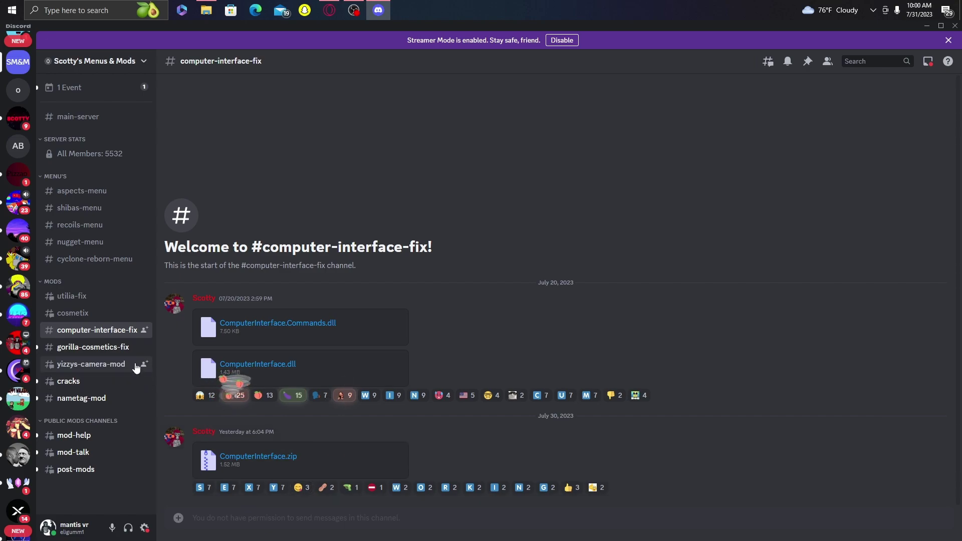
left_click(95, 348)
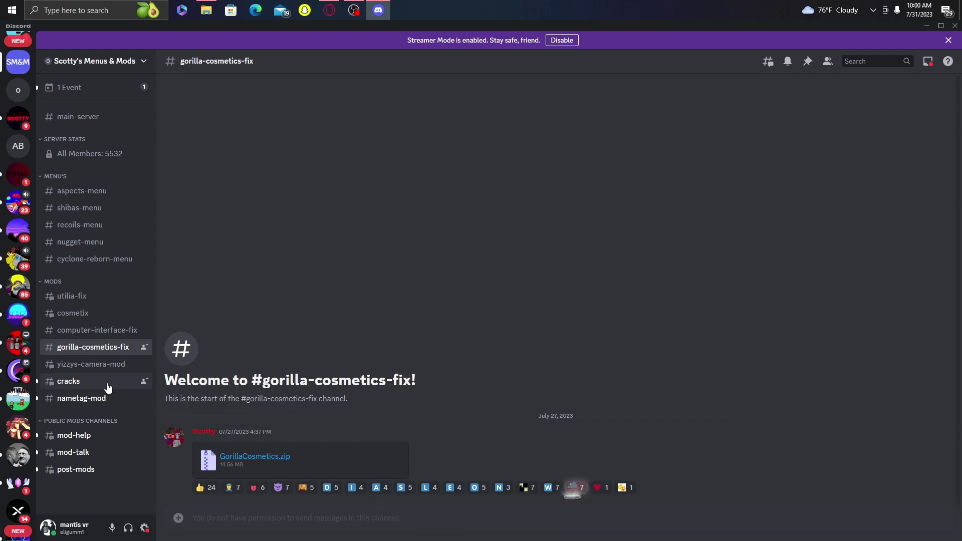
left_click(102, 365)
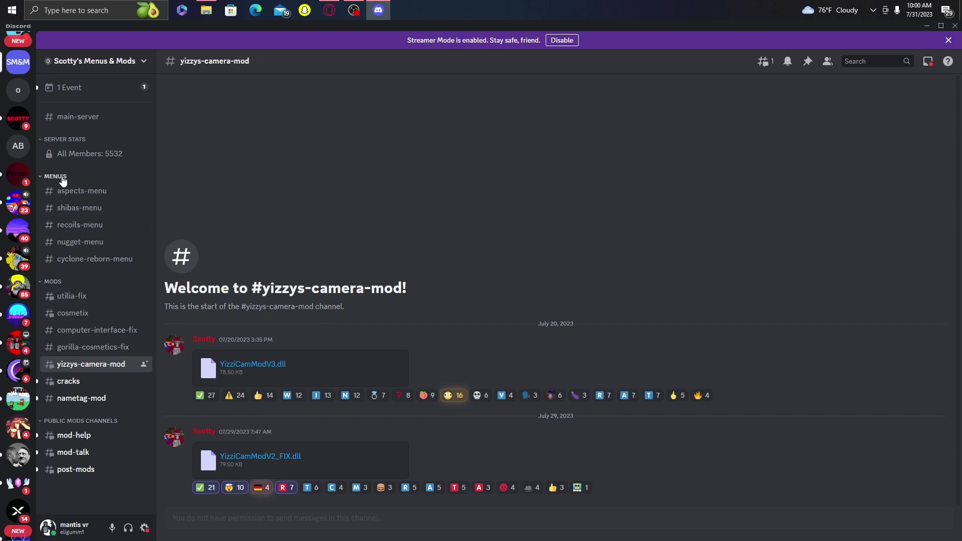
Switch to the Aspects Crib server and browse its announcements and staff-tracker channels.
left_click(20, 352)
scroll(75, 361, "down", 2)
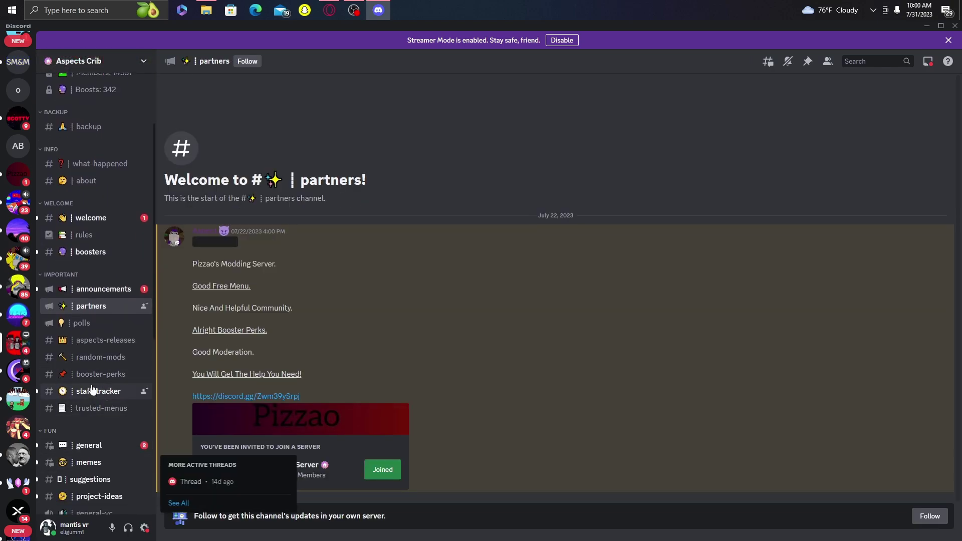
scroll(100, 411, "down", 1)
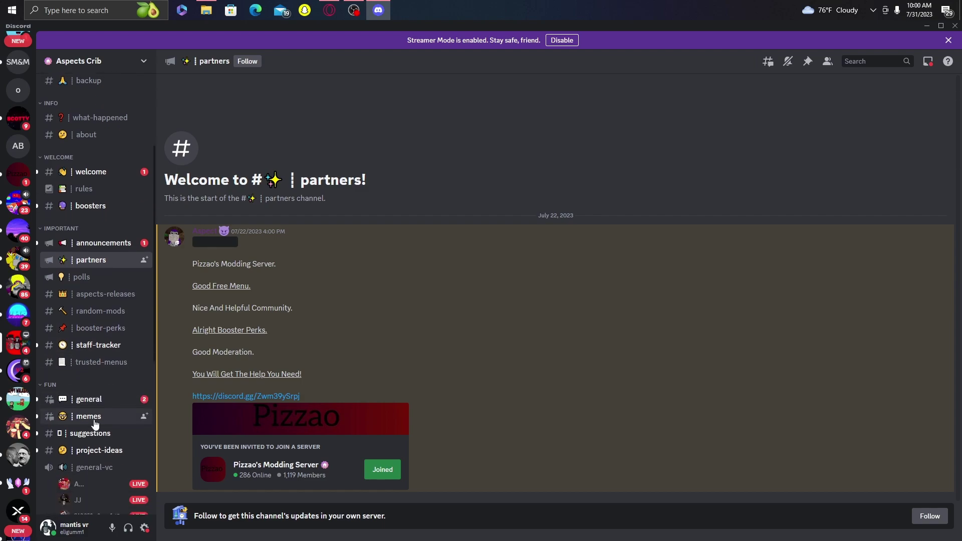
left_click(91, 244)
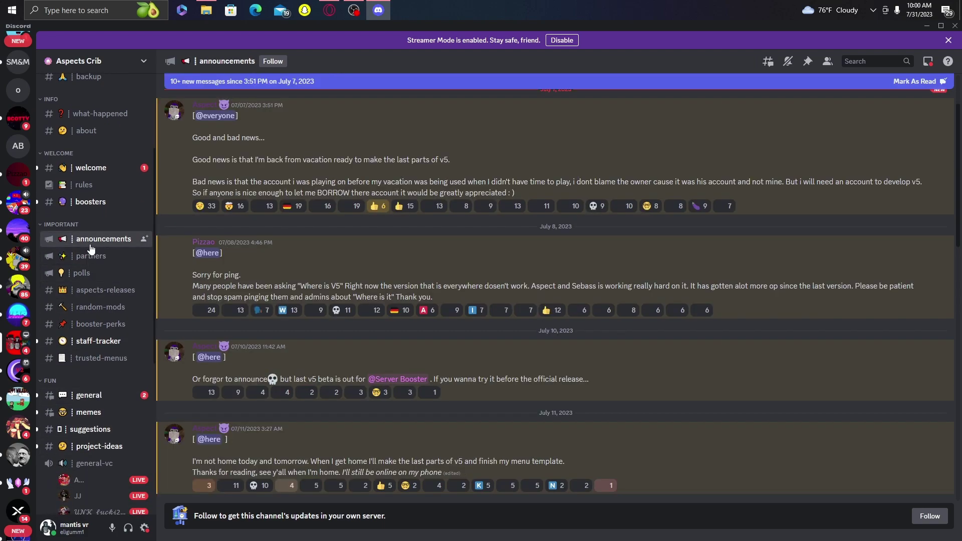
left_click(98, 343)
scroll(99, 370, "down", 1)
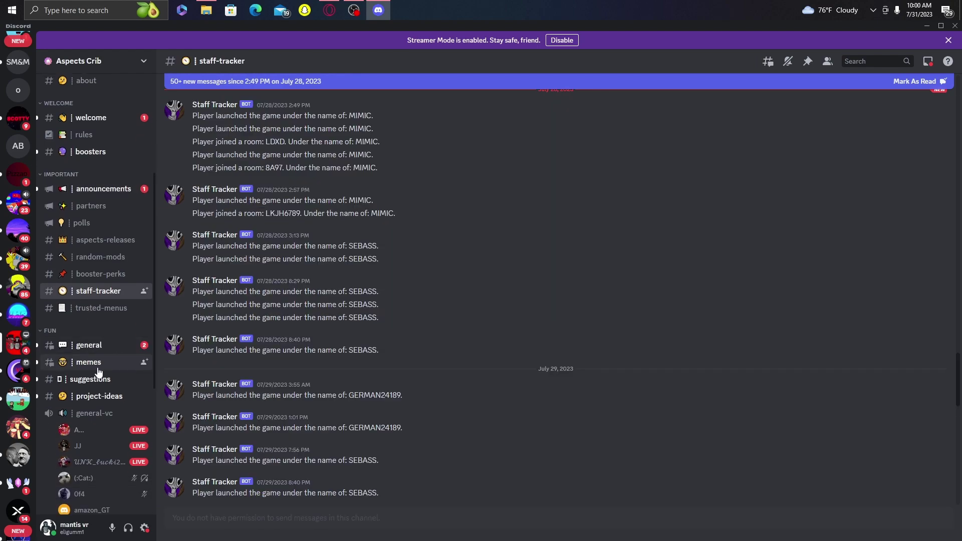
scroll(98, 372, "up", 3)
scroll(98, 373, "up", 1)
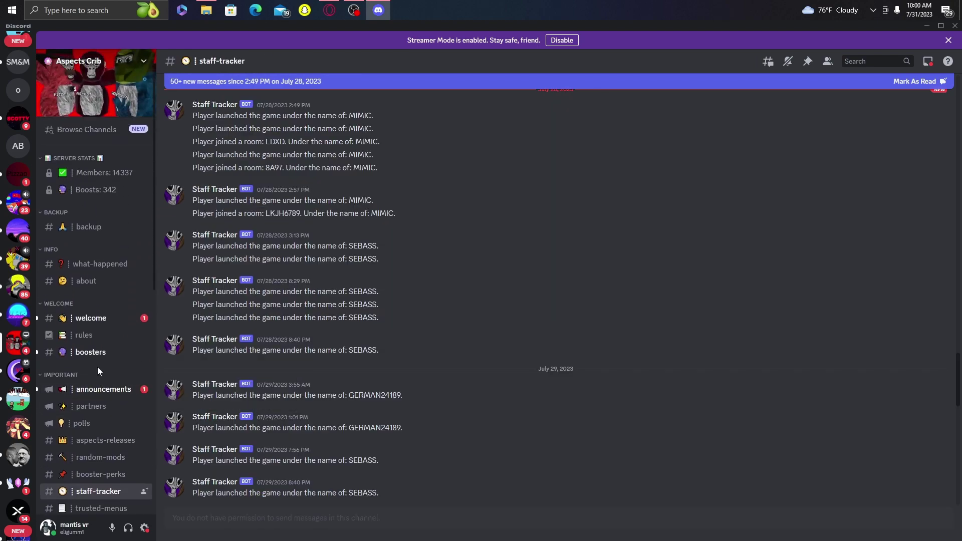
View welcome and rules, then show aspects-releases with the Aspect_Cheat_Panel_V5.2.dll download.
left_click(75, 320)
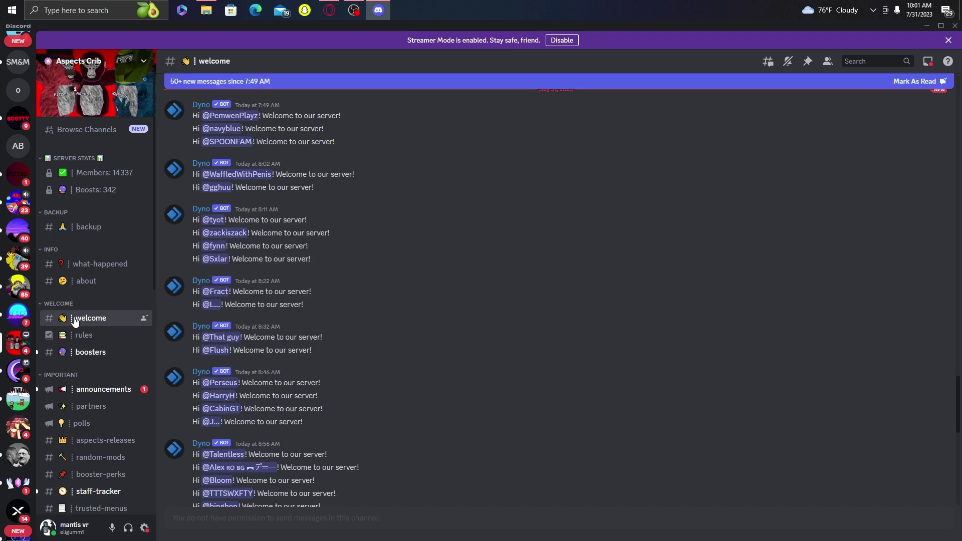
left_click(83, 334)
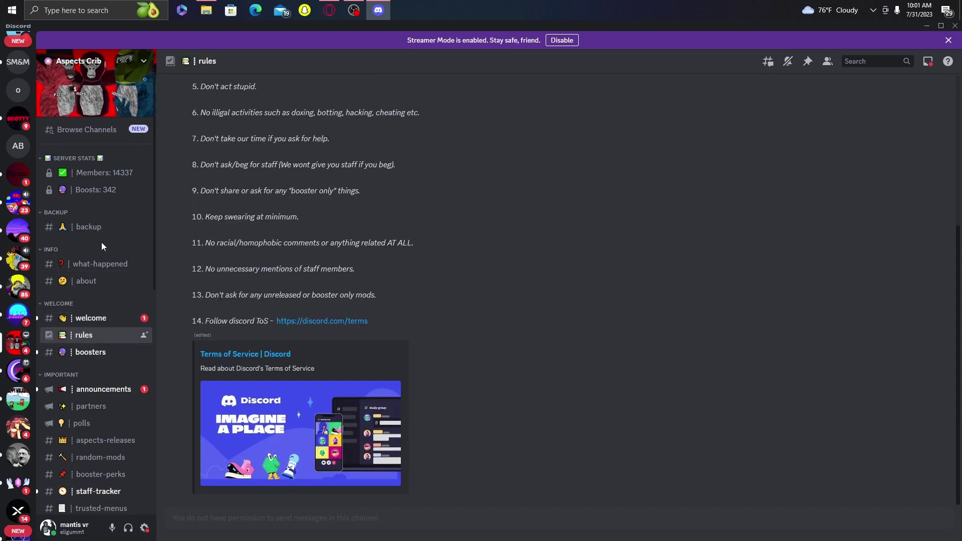
scroll(109, 408, "down", 1)
scroll(108, 407, "down", 2)
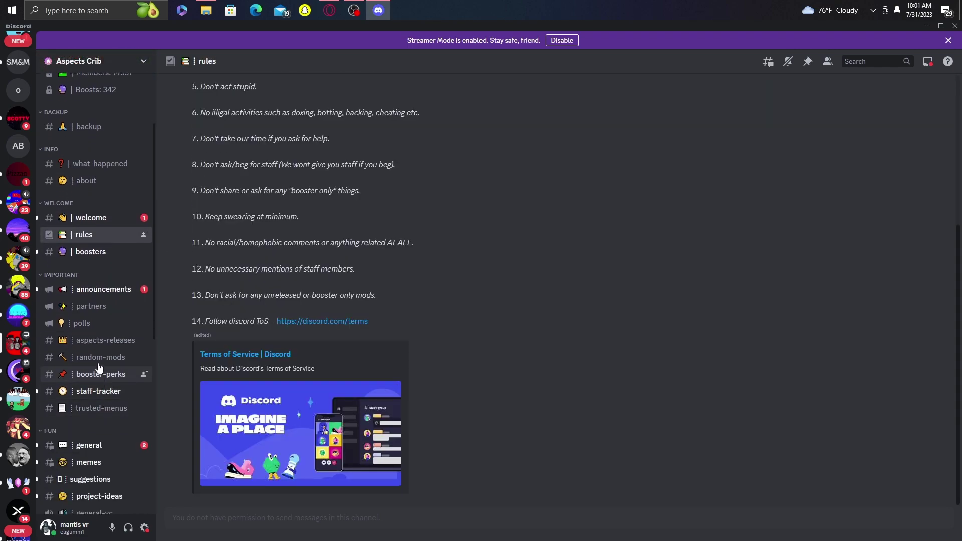
left_click(97, 340)
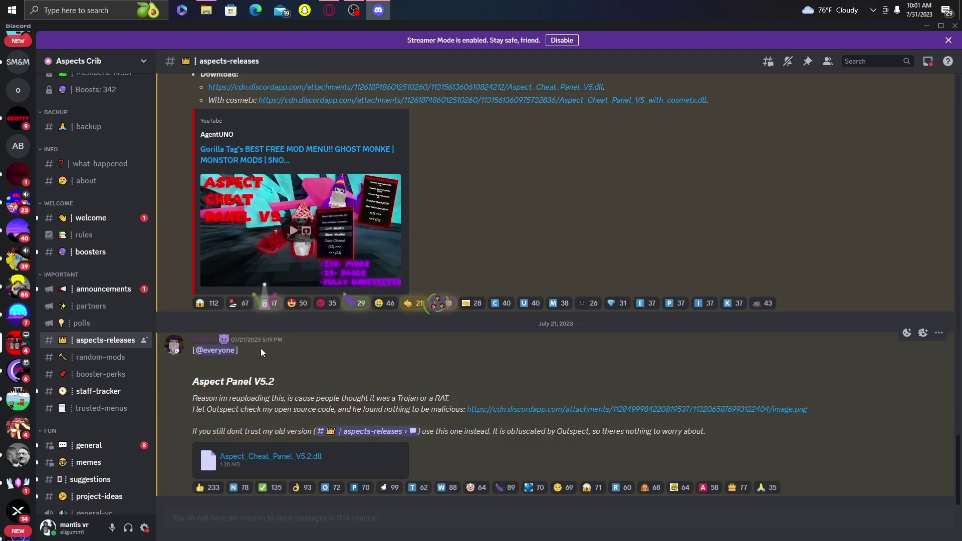